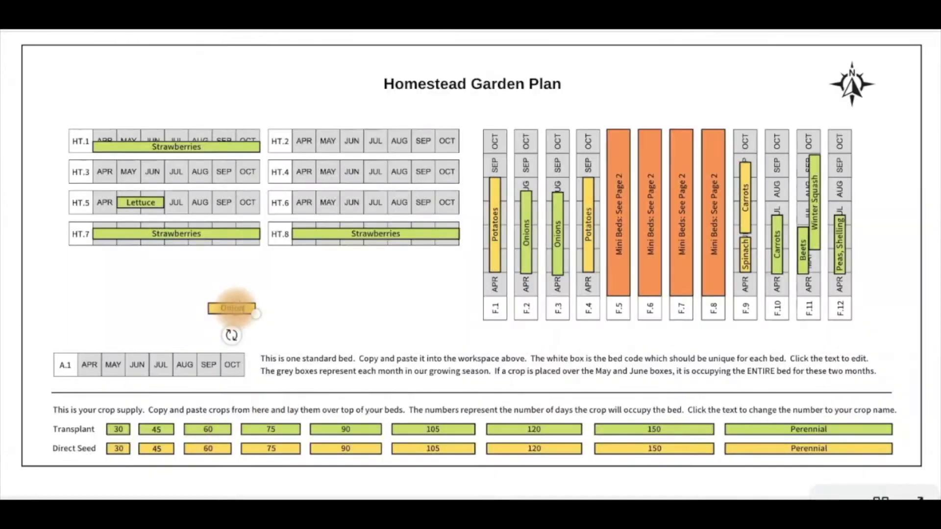
Step: Place the loose crop bar on bed HT.2 and add a 105-day transplant bar labelled Melons to bed HT.4
mouse_move(269, 300)
left_mouse_down()
mouse_move(325, 315)
mouse_move(355, 146)
left_mouse_up()
left_click(429, 429)
left_click(522, 430)
type("Melons")
left_click_drag(532, 439, 382, 174)
Step: Add a 75-day transplant bar labelled Carrots to bed HT.4 and place another crop bar on bed HT.5
left_click(275, 430)
key("ctrl+v")
type("Carrots")
left_click_drag(309, 289, 321, 166)
left_click_drag(281, 439, 178, 203)
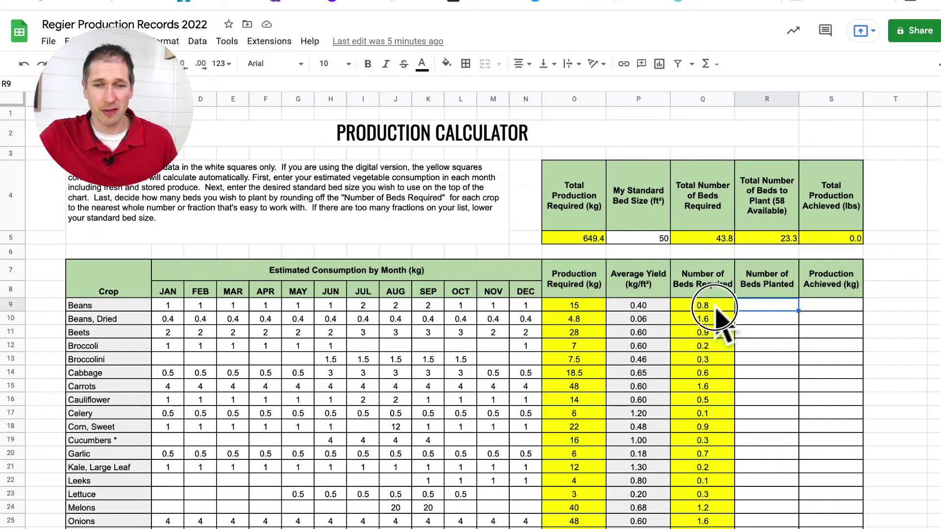
Step: Review the Number of Beds Required for Beans, Cabbage and Celery, along with the Number of Beds Planted column
left_click_drag(715, 307, 724, 477)
left_click(723, 305)
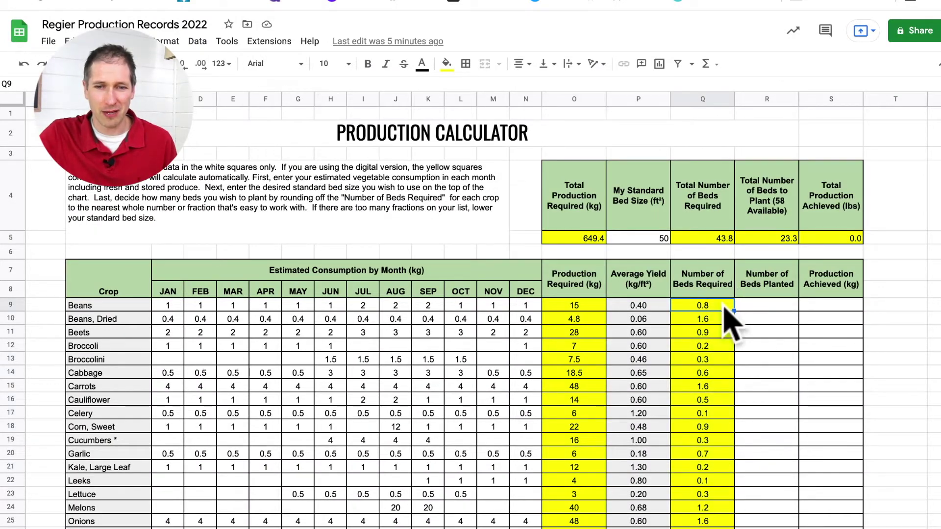
left_click(721, 373)
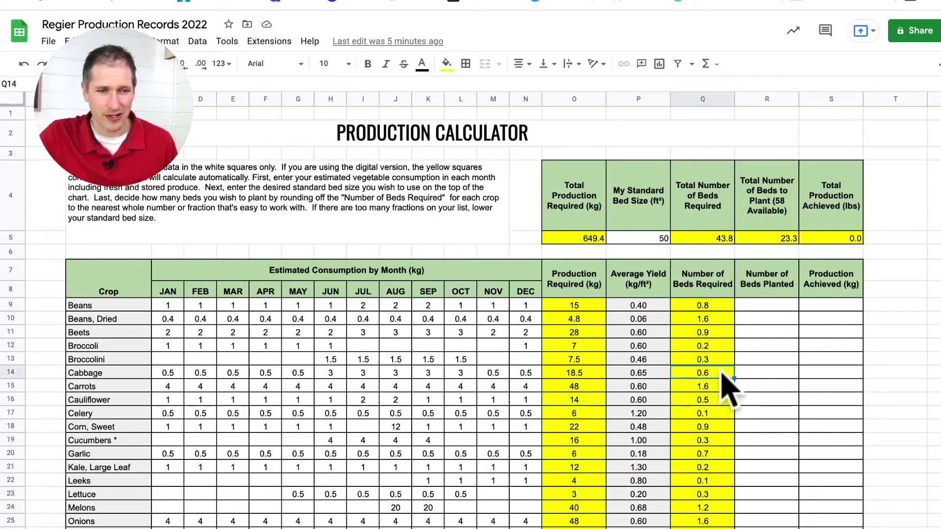
left_click(715, 414)
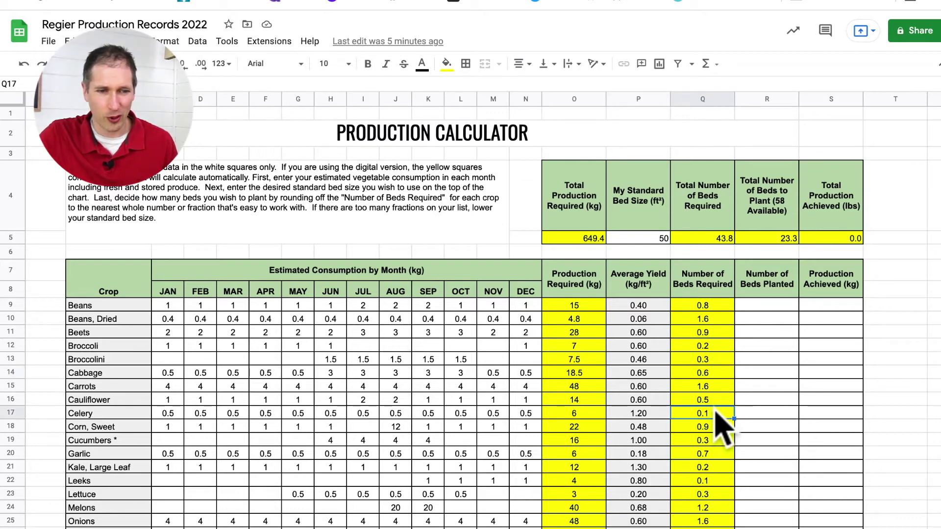
left_click(760, 316)
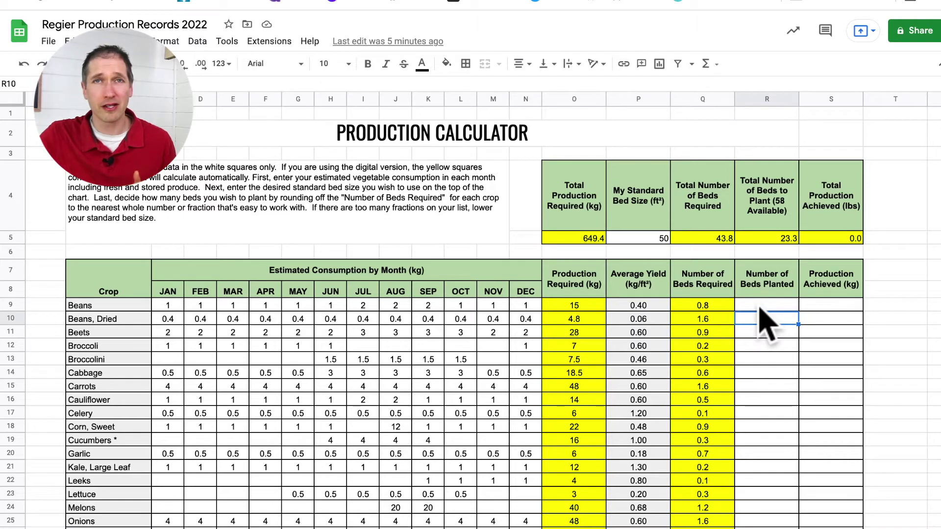
left_click(774, 289)
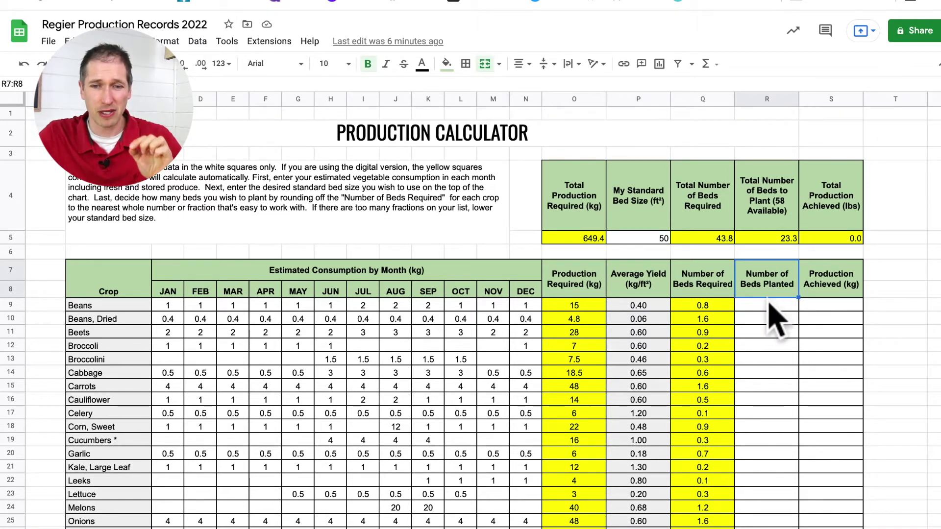
Step: Enter the number of beds planted as 1 for Beans, 2 for Beans, Dried, and 1 for Beets
left_click(769, 305)
type("1")
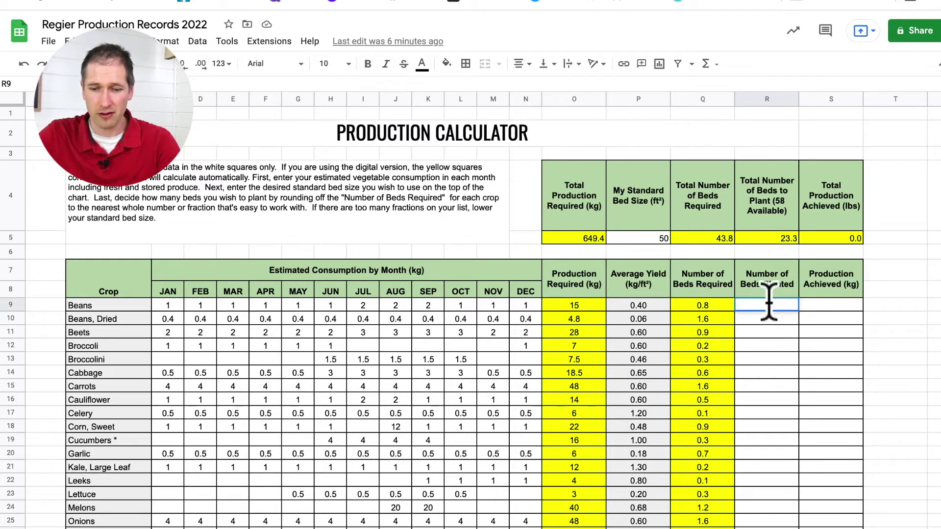
key("Return")
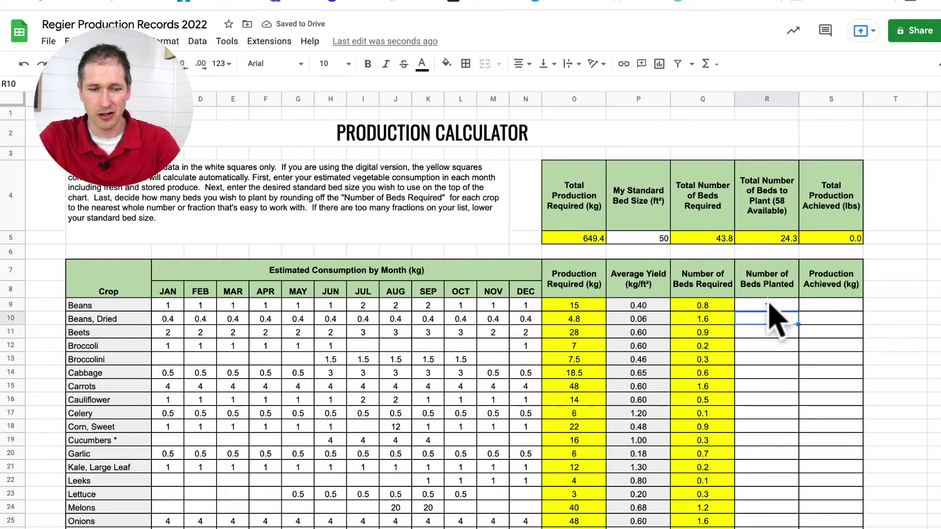
type("2")
key("Return")
type("1")
key("Return")
type("2")
key("BackSpace")
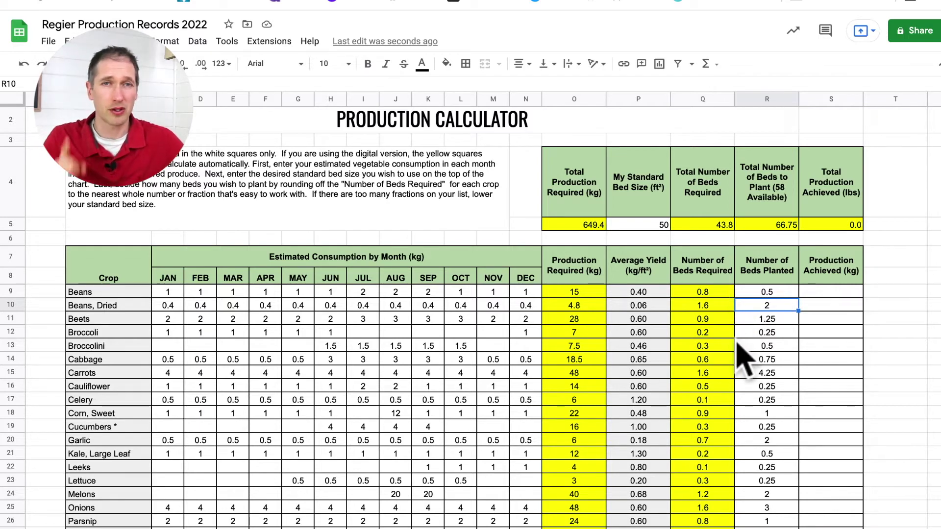
Step: Compare the Total Number of Beds to Plant with the beds planted entries from Beans to Parsnip
key("Down")
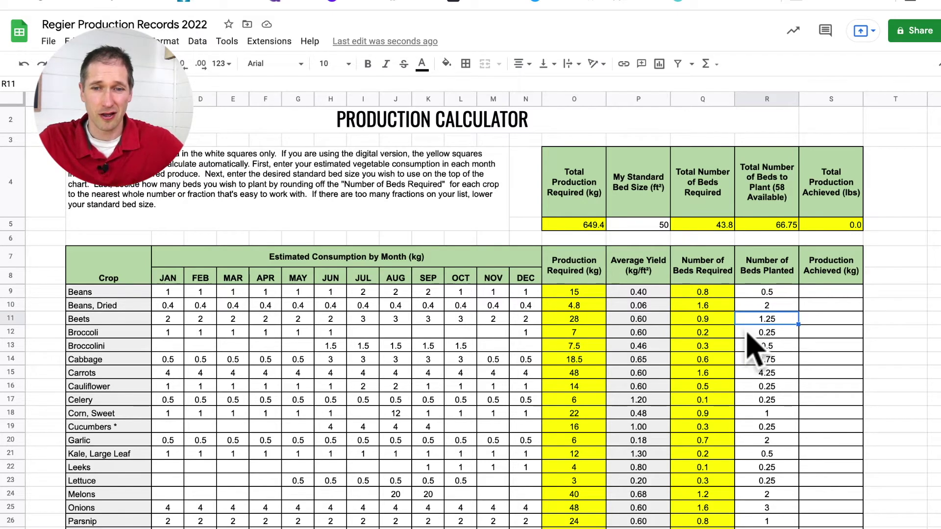
left_click(767, 227)
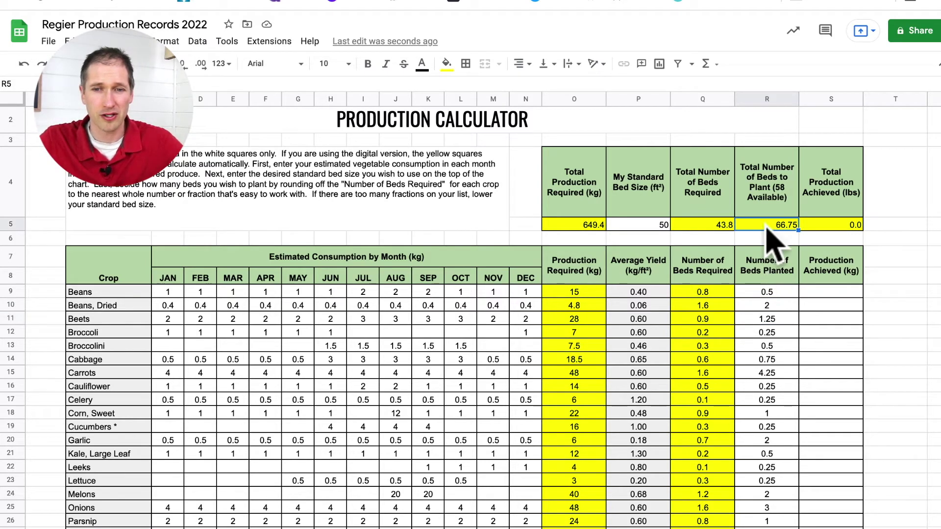
left_click_drag(772, 294, 757, 515)
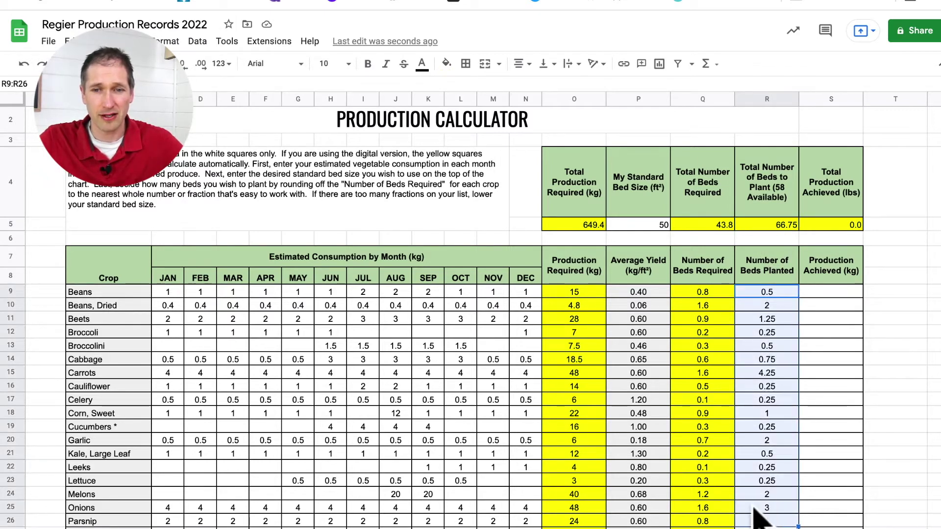
left_click(773, 228)
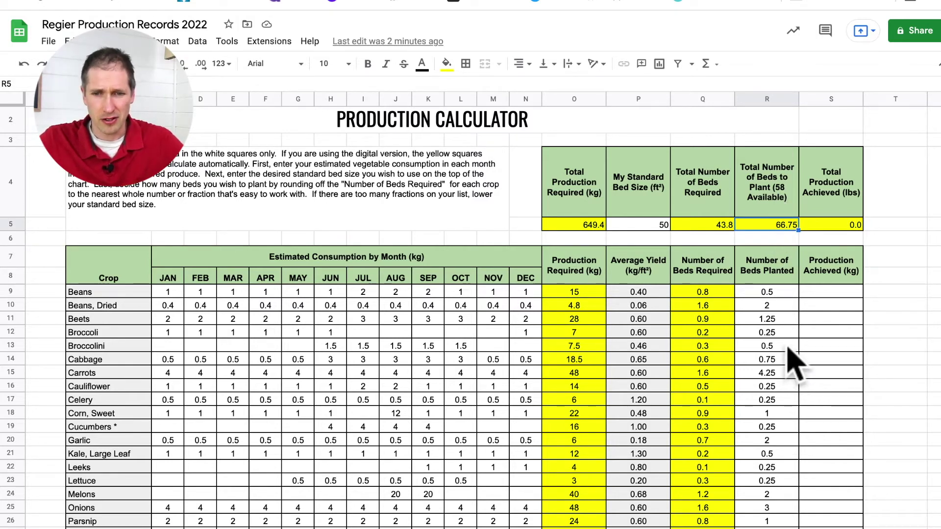
Step: Examine the beds planted for Beans, Sweet Corn, Parsnip and Garlic, and compare planted with required beds for Beans, Dried
left_click(783, 293)
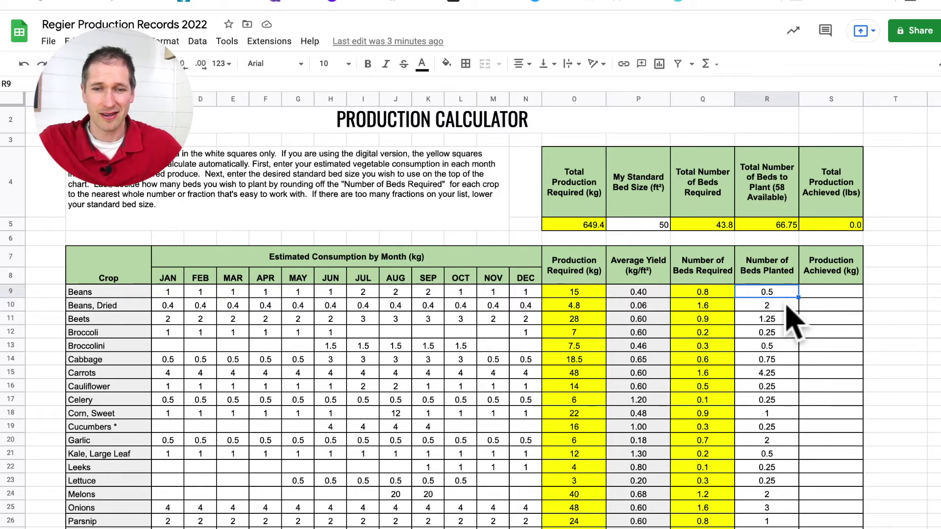
left_click(786, 306)
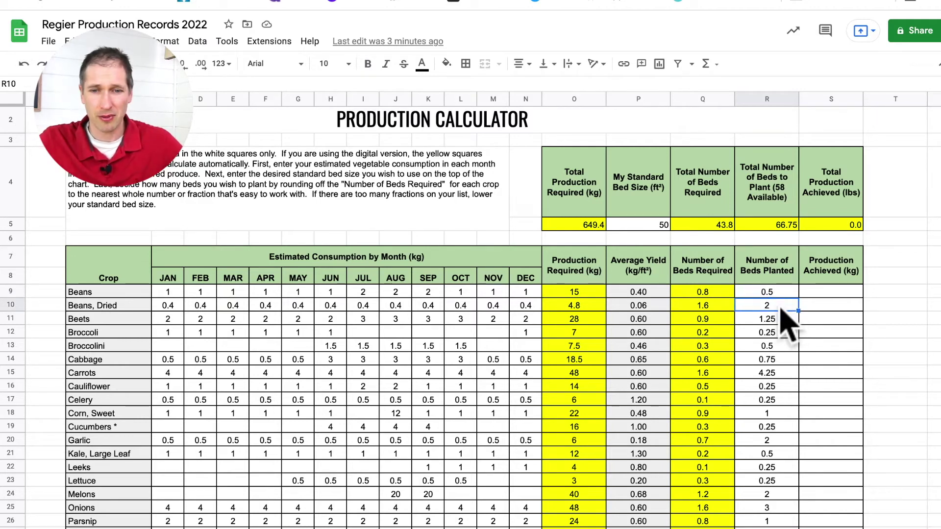
left_click(711, 306)
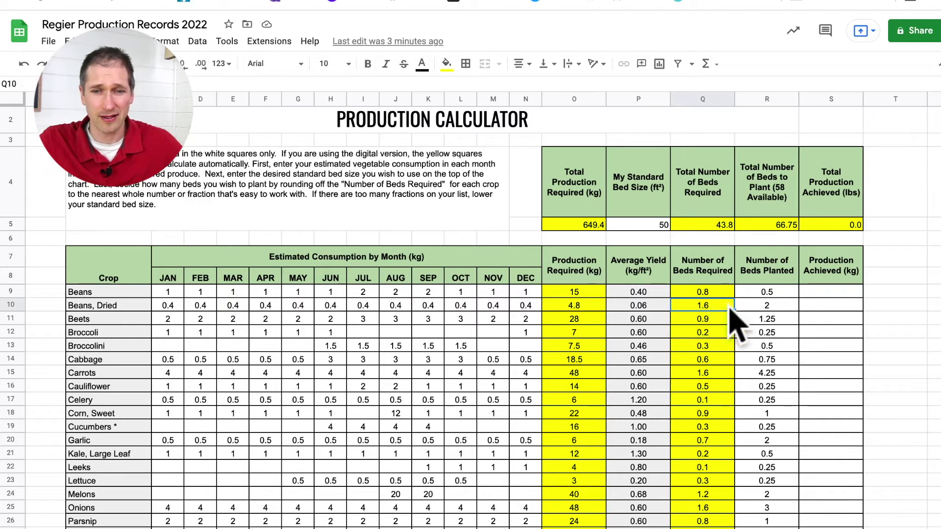
left_click(751, 310)
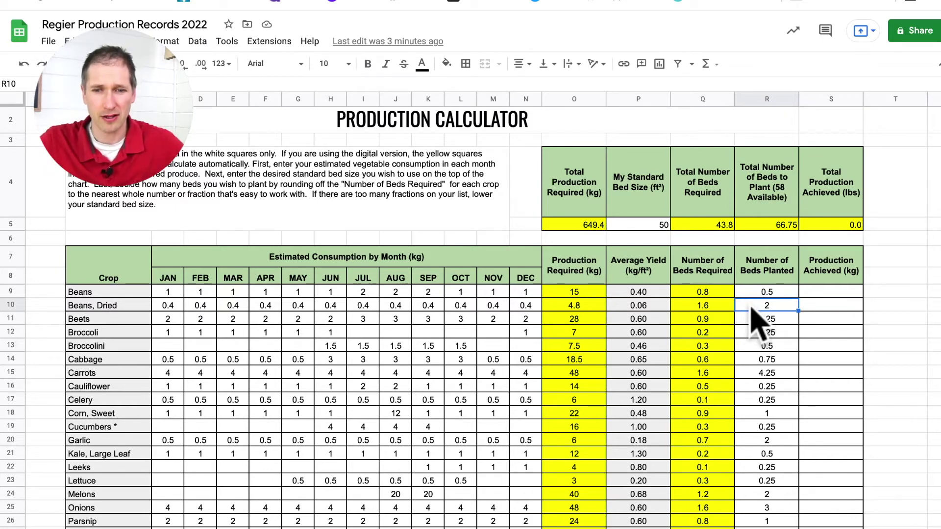
left_click(774, 415)
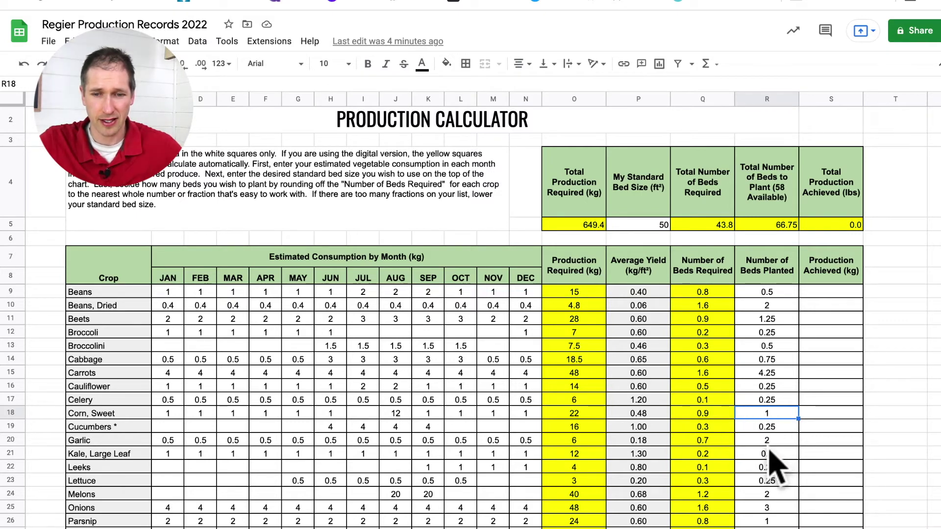
left_click(752, 523)
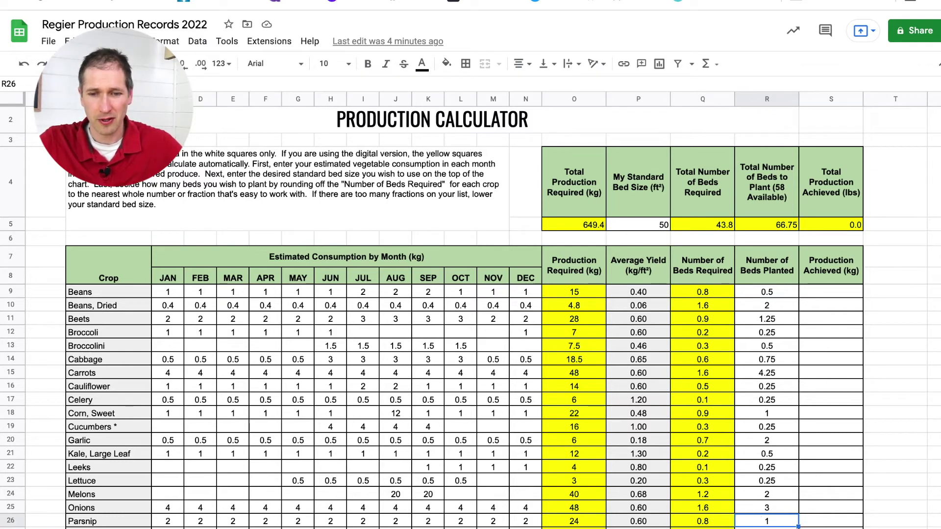
left_click(753, 441)
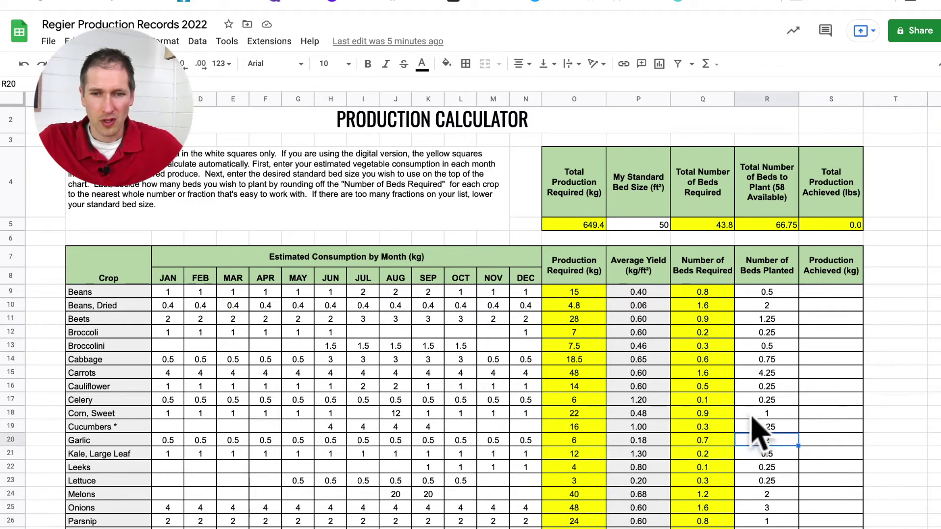
Step: Examine the beds planted entries from Beets through Celery, including Cabbage, alongside the required beds for Beans, Dried
left_click_drag(778, 319, 795, 402)
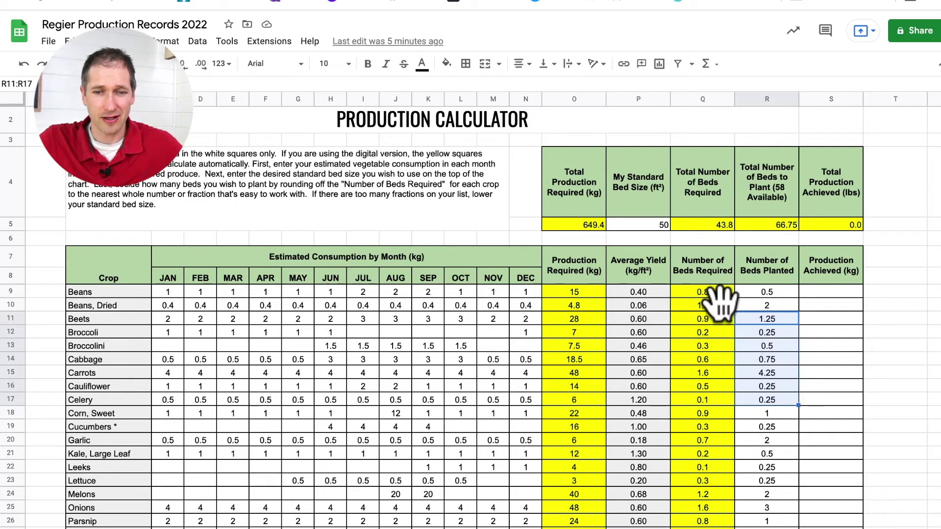
left_click(706, 306)
left_click_drag(784, 319, 794, 411)
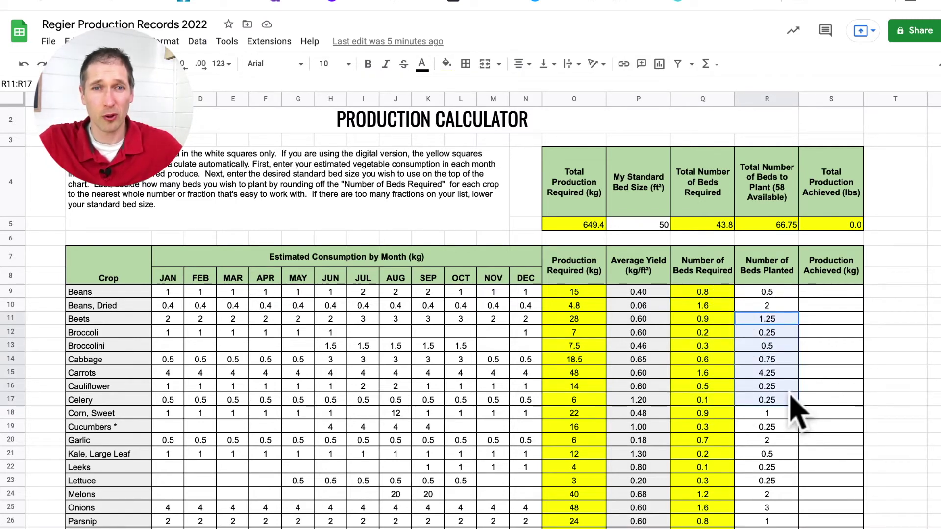
left_click(783, 319)
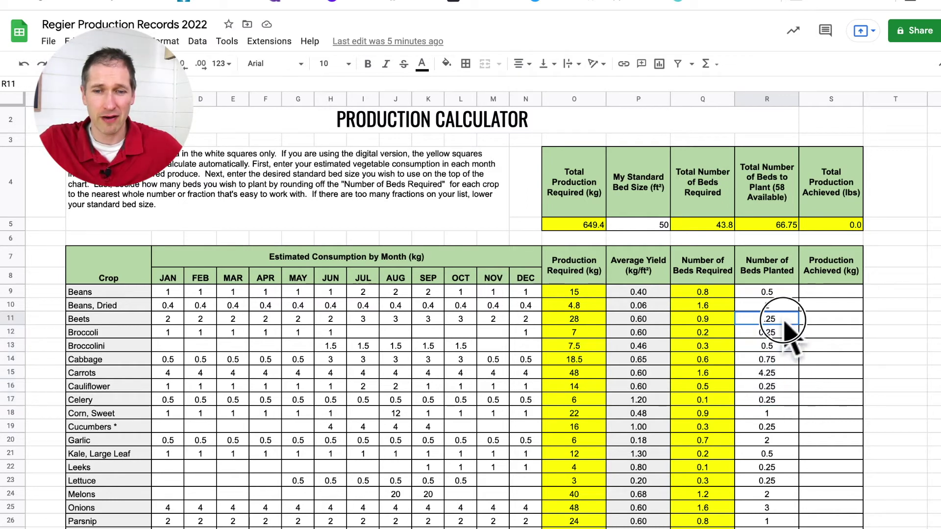
left_click(785, 402)
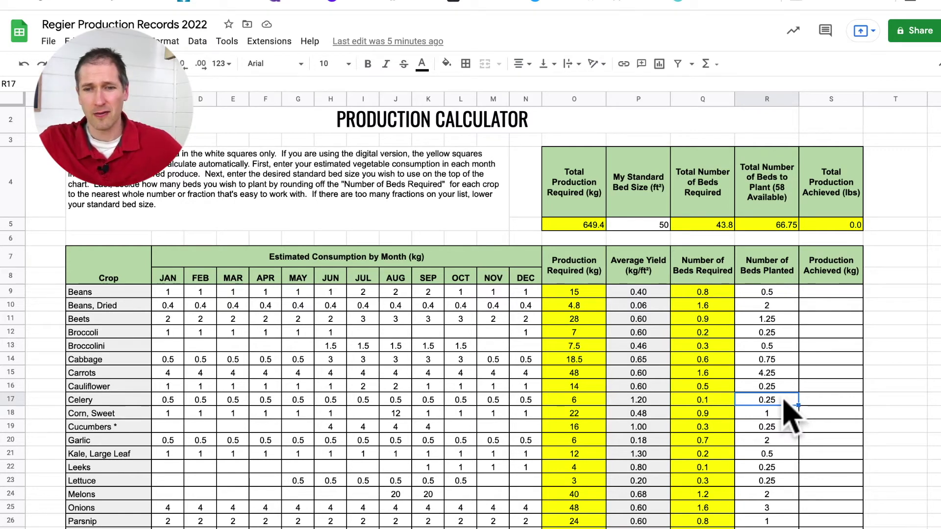
left_click(785, 362)
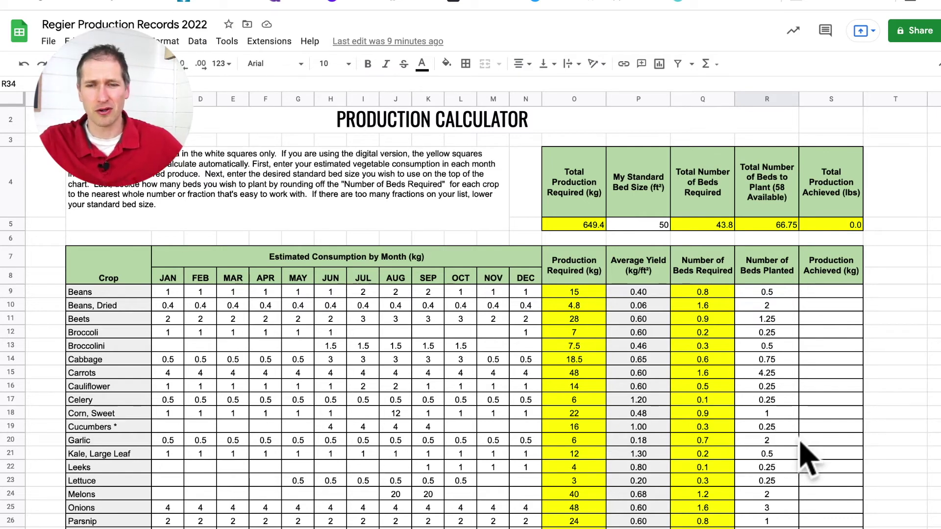
Step: Review the beds planted for Wheat through Quinoa and the Production Achieved cells for Beans through Onions
scroll(782, 477, "down", 5)
left_click_drag(779, 453, 783, 491)
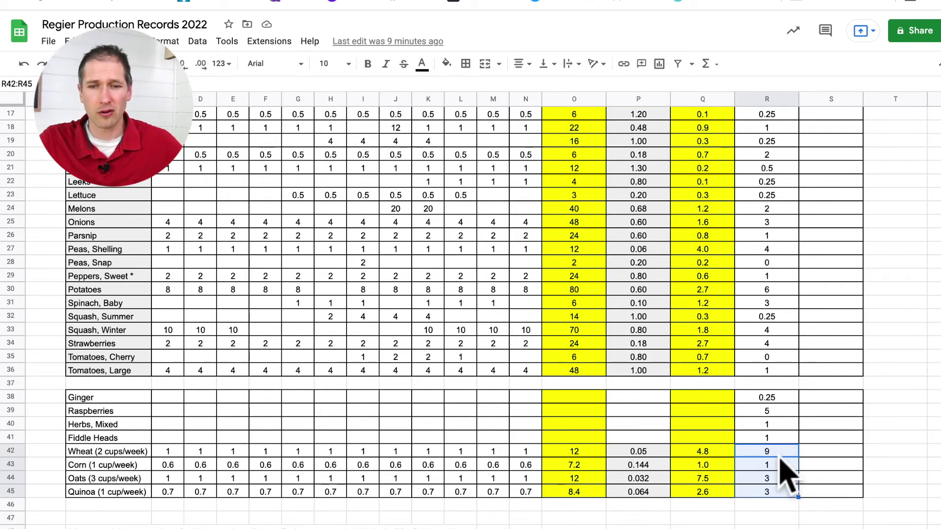
scroll(783, 473, "up", 1)
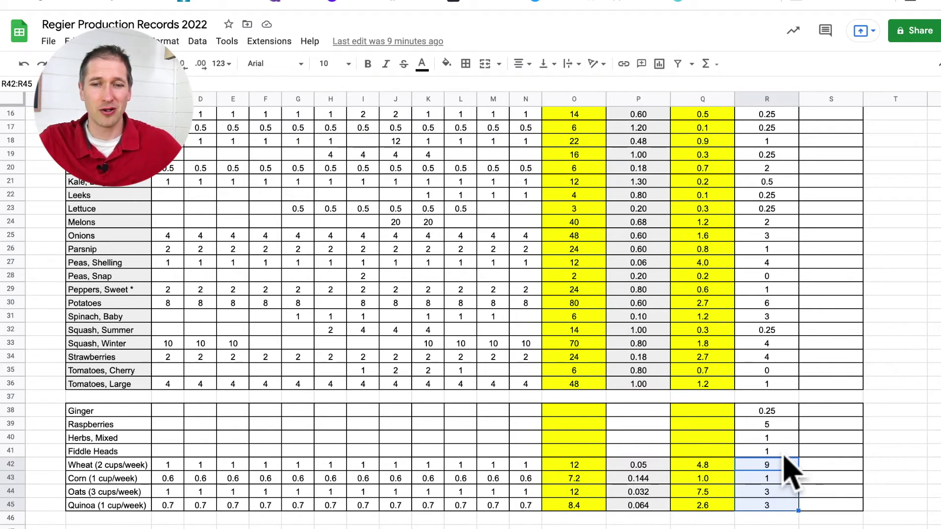
scroll(782, 473, "up", 5)
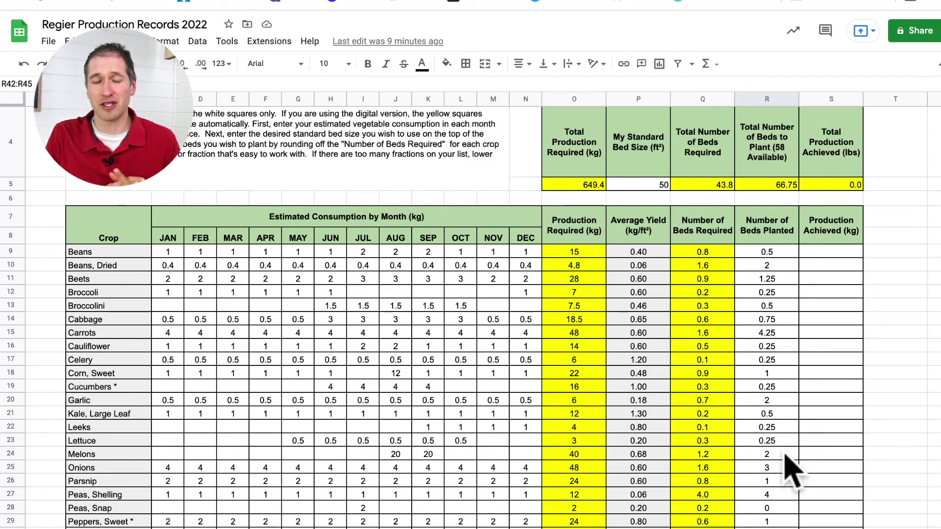
scroll(789, 466, "up", 1)
left_click_drag(832, 307, 828, 524)
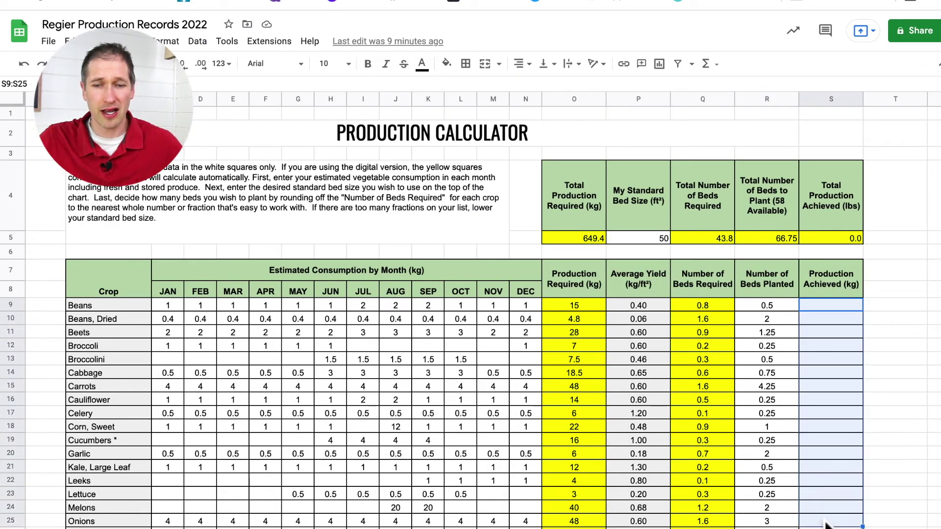